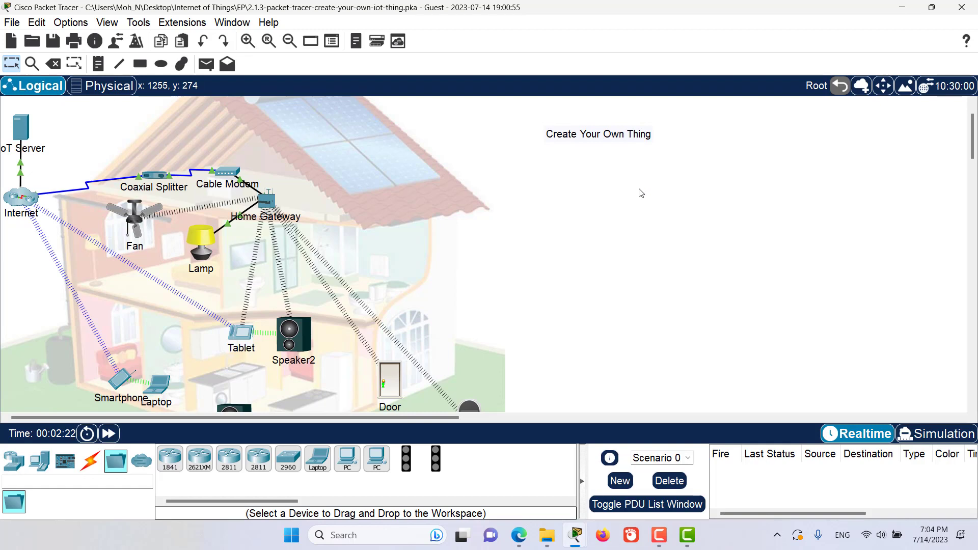
# Place a generic Thing, IoT0, from End Devices > Components just right of the house.
pyautogui.click(41, 461)
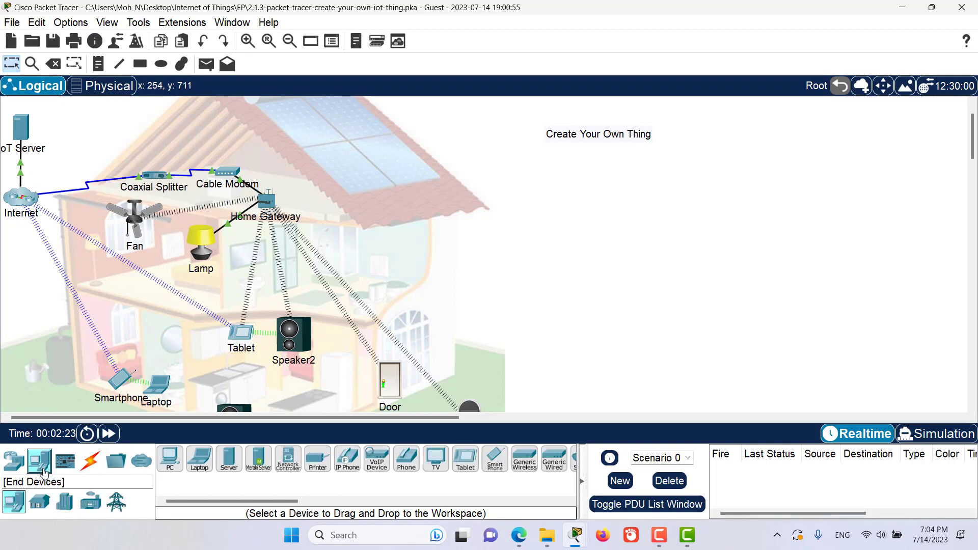
pyautogui.click(40, 502)
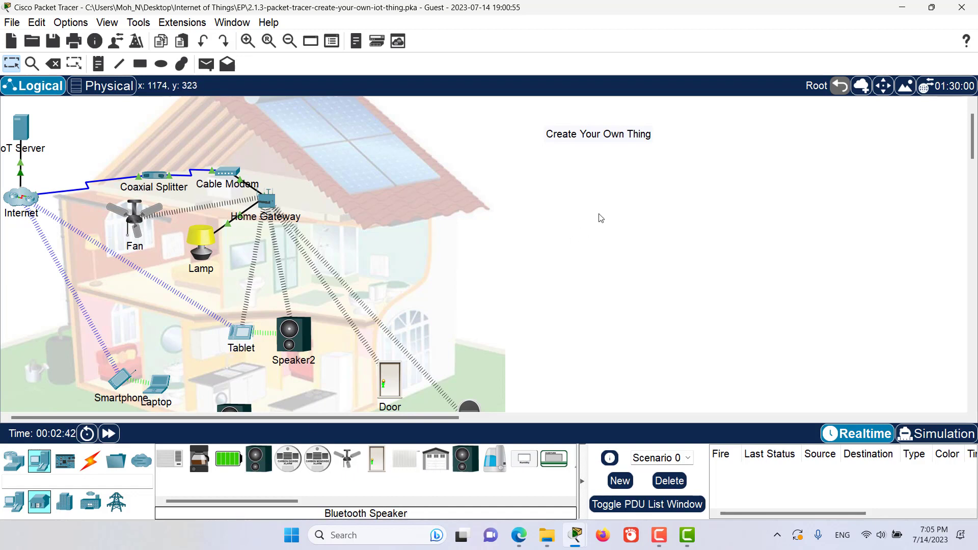
pyautogui.click(65, 461)
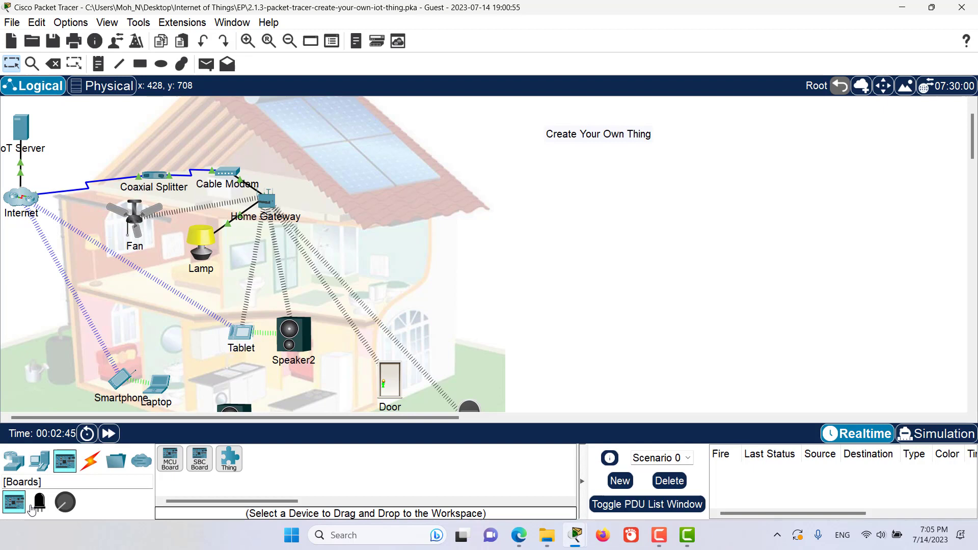
pyautogui.click(230, 462)
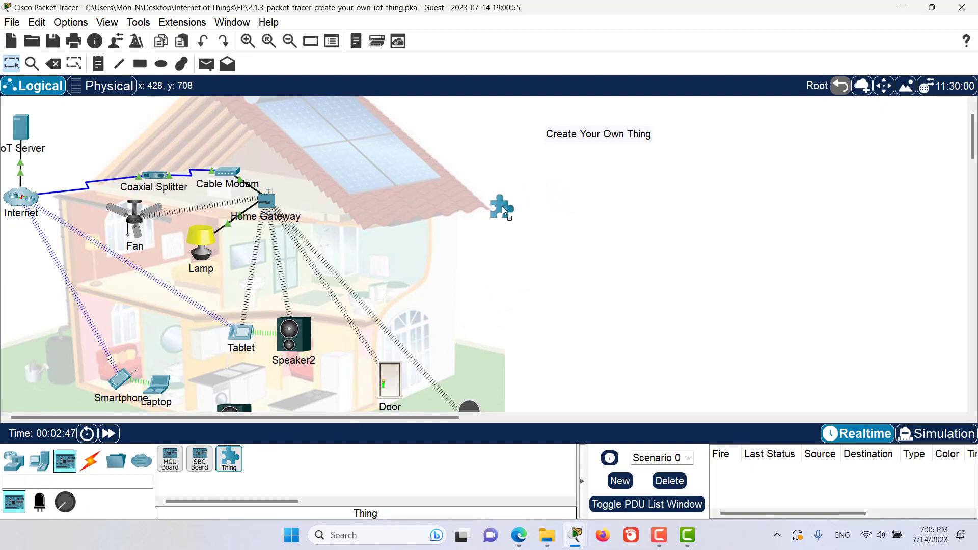
pyautogui.click(493, 217)
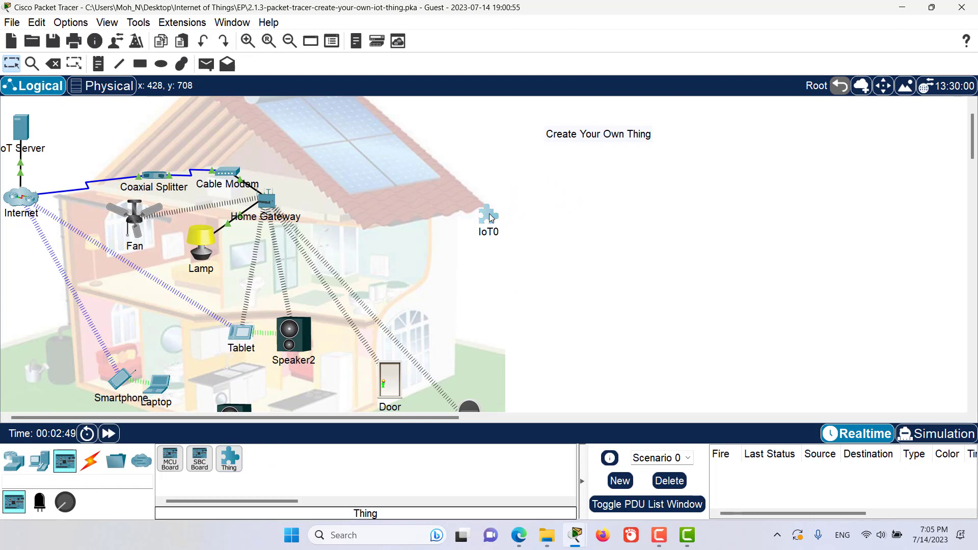
pyautogui.moveTo(493, 218); pyautogui.dragTo(515, 208)
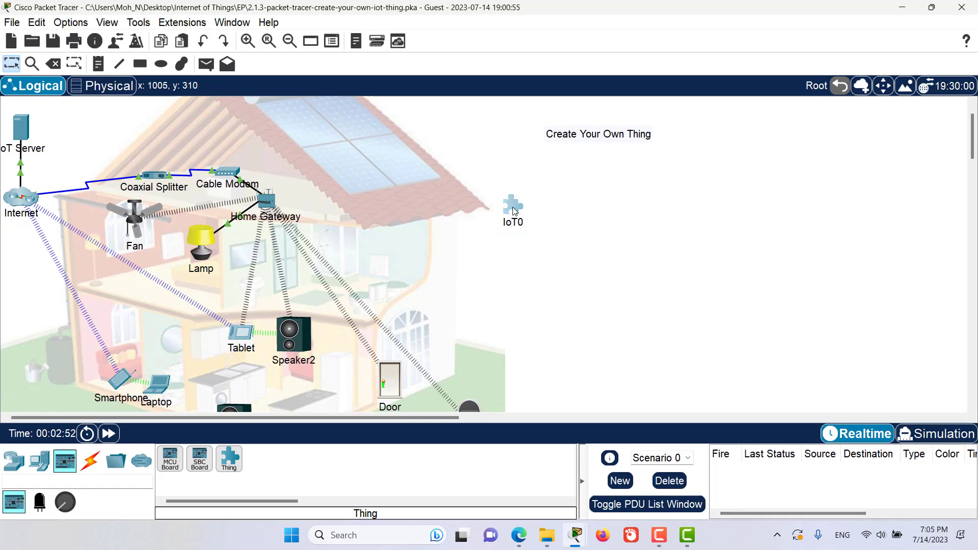
# Change the Thing's Display Name from IoT0 to 'Security Camera' in its Config settings.
pyautogui.click(517, 210)
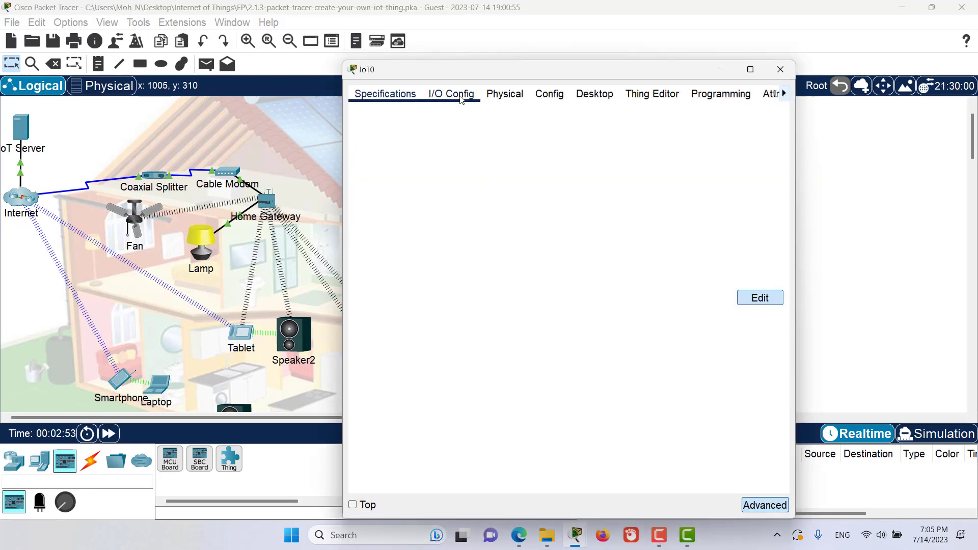
pyautogui.click(559, 96)
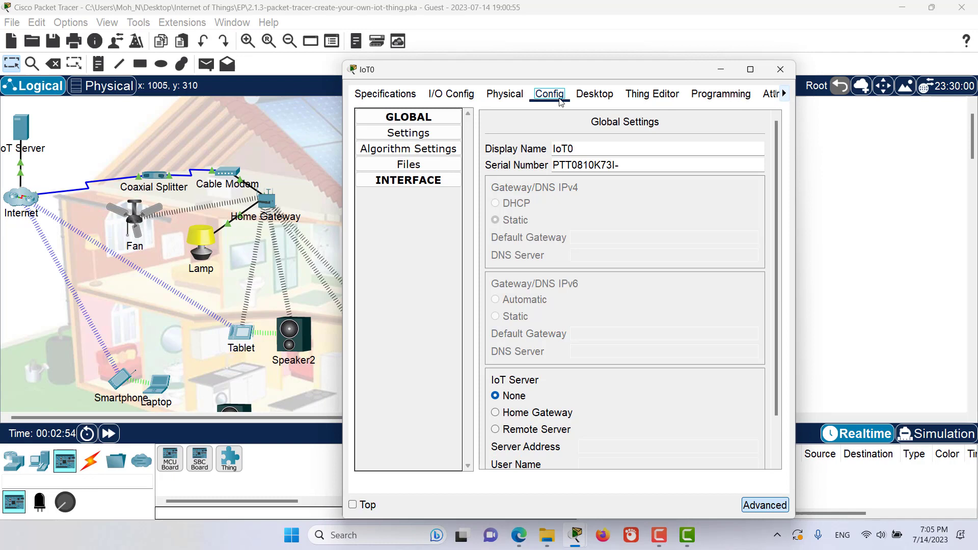
pyautogui.doubleClick(598, 148)
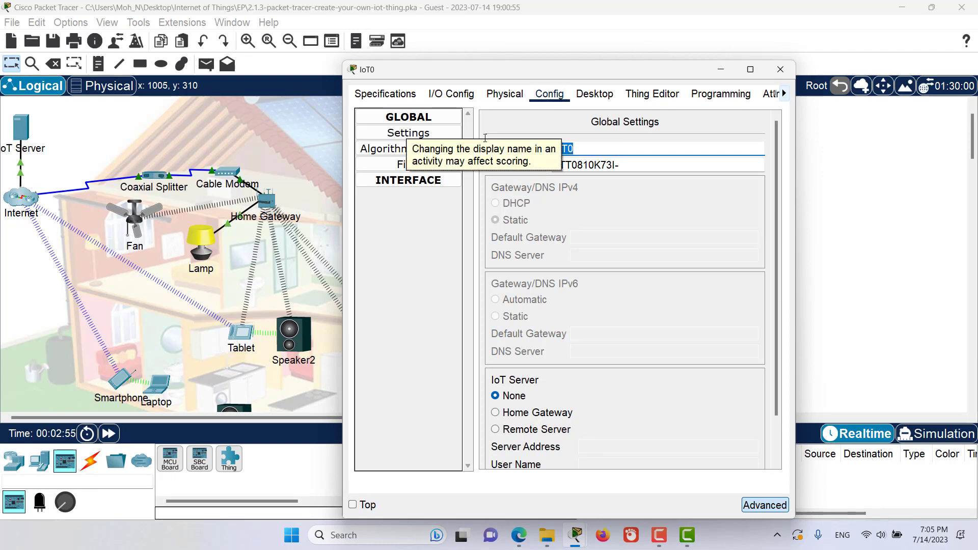
pyautogui.write('C')
pyautogui.press('BackSpace')
pyautogui.write('Security ')
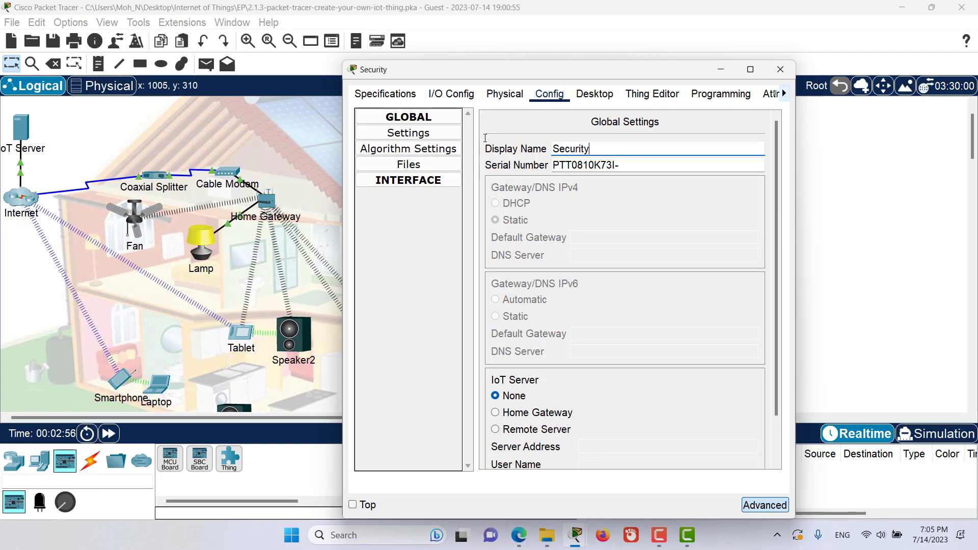
pyautogui.write('Camera')
pyautogui.click(636, 224)
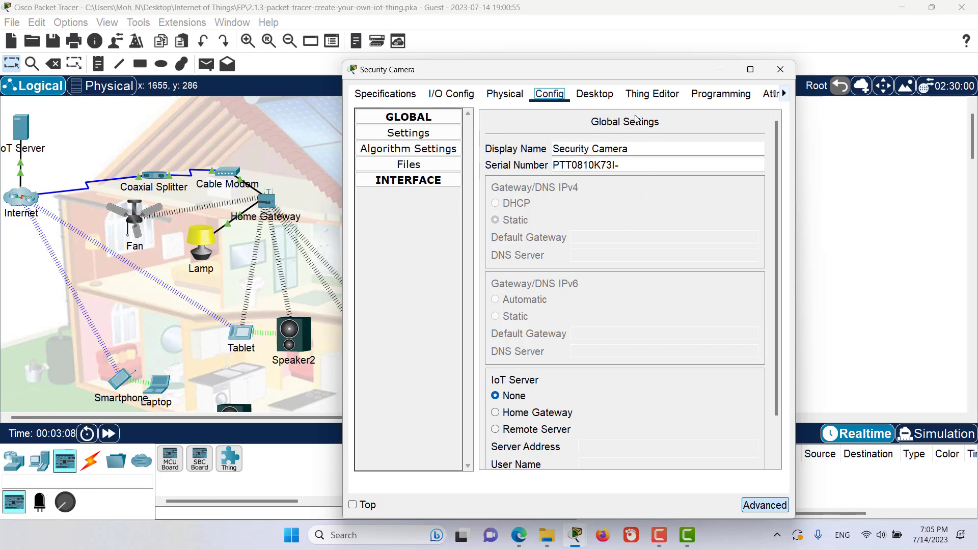
# Rename the Thing Editor's default component to 'Security Camera'.
pyautogui.click(649, 95)
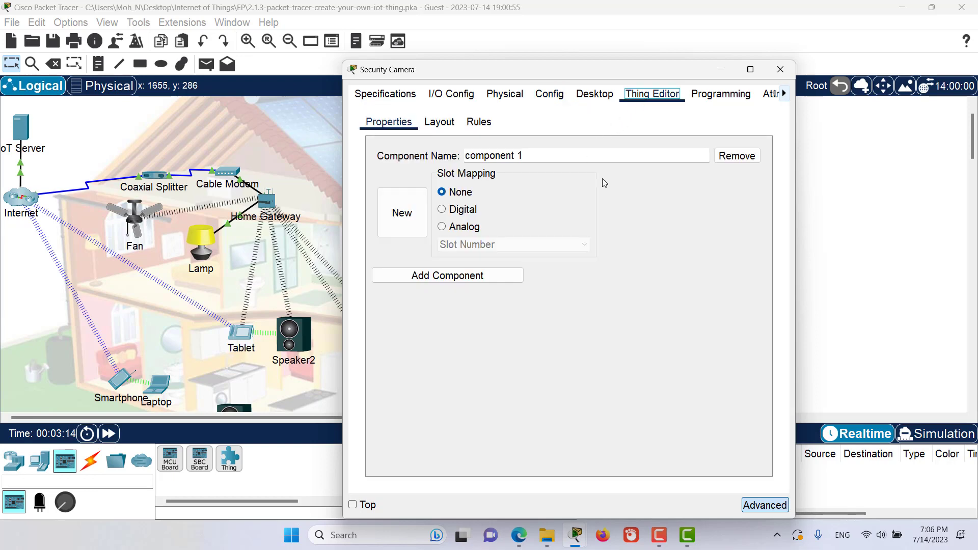
pyautogui.click(537, 155)
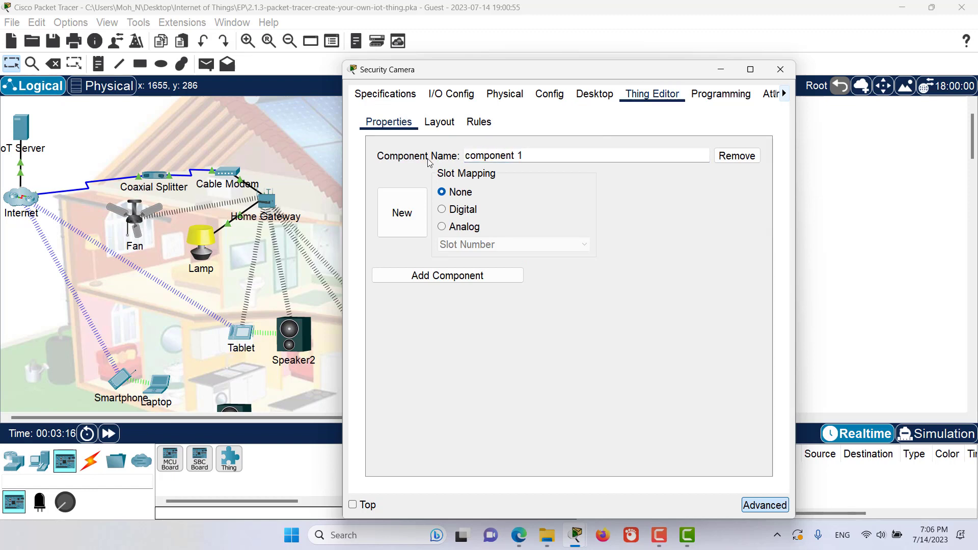
pyautogui.moveTo(567, 155); pyautogui.dragTo(426, 157)
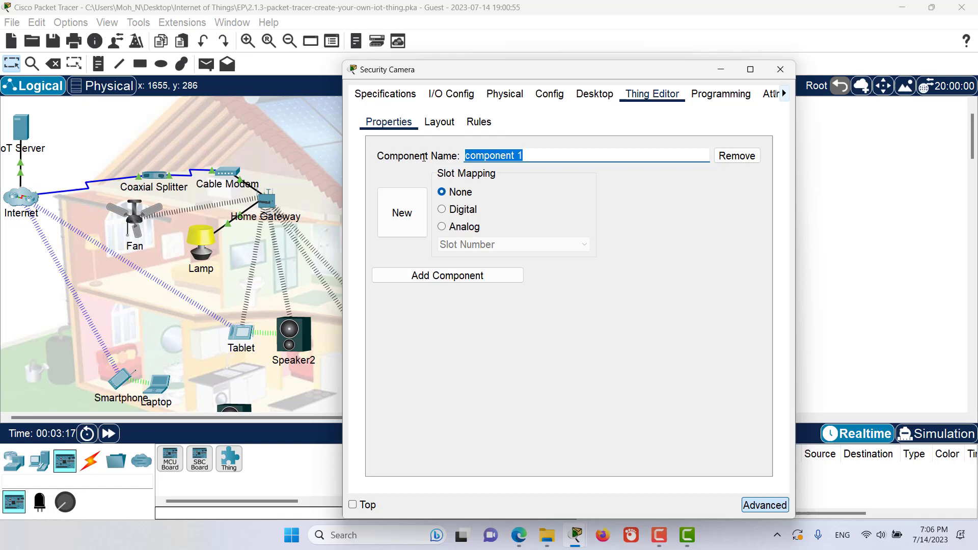
pyautogui.write('Securi')
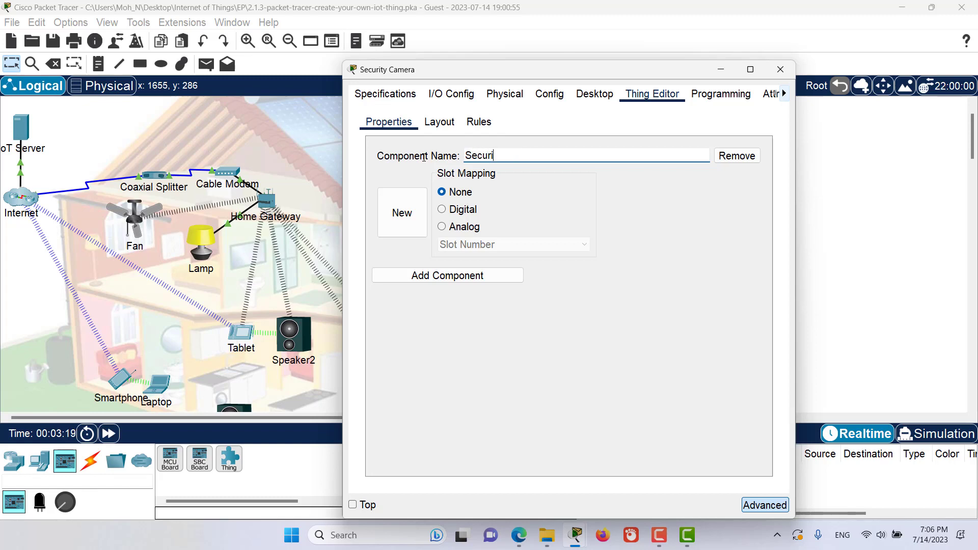
pyautogui.write('ty came')
pyautogui.press('BackSpace')
pyautogui.press('BackSpace')
pyautogui.press('BackSpace')
pyautogui.write('Camera')
pyautogui.press('Tab')
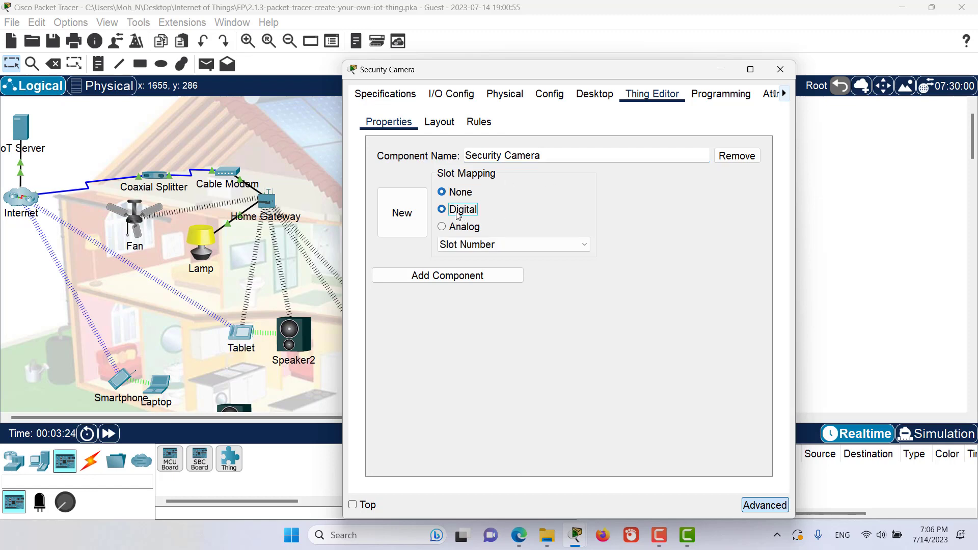
# Map the component to digital slot 1 and use Pictures/CAM.png as its image.
pyautogui.click(458, 211)
pyautogui.click(492, 245)
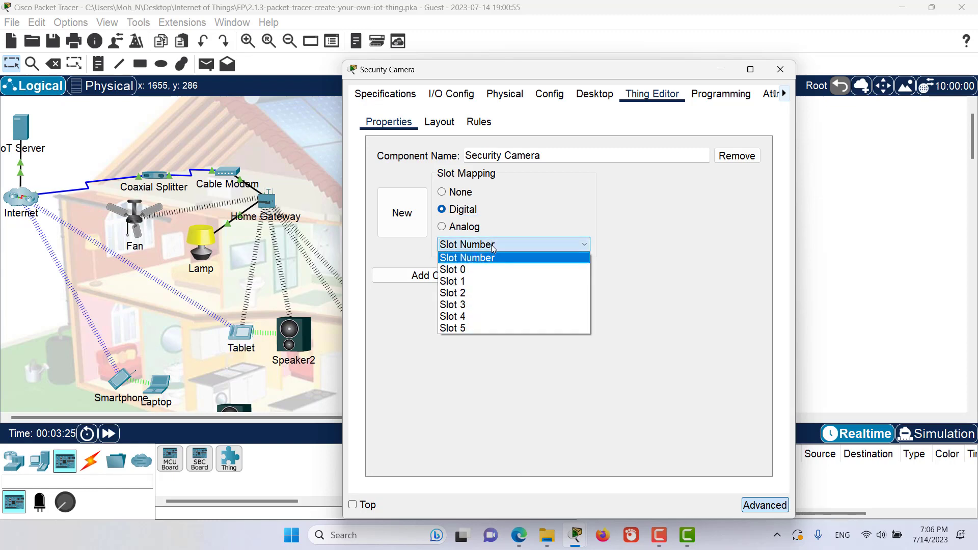
pyautogui.click(485, 283)
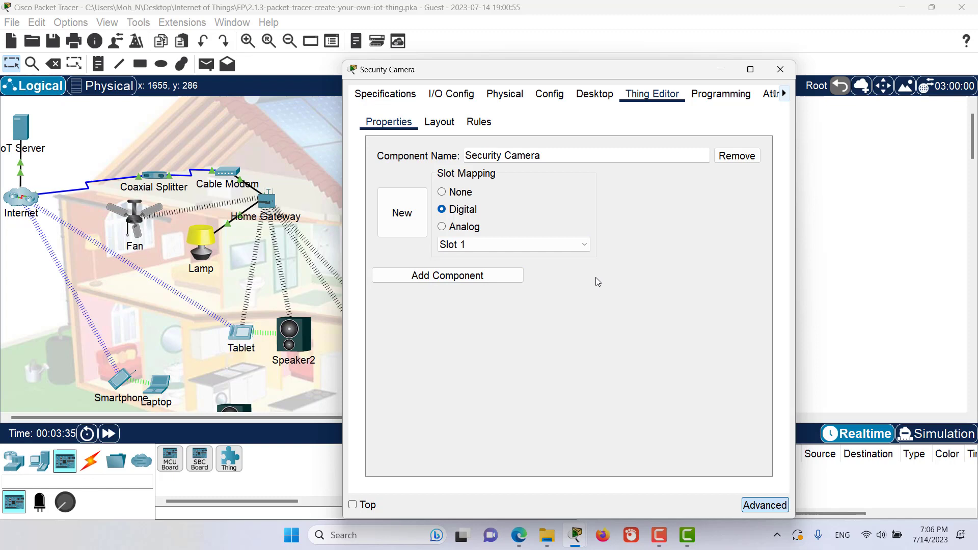
pyautogui.click(402, 212)
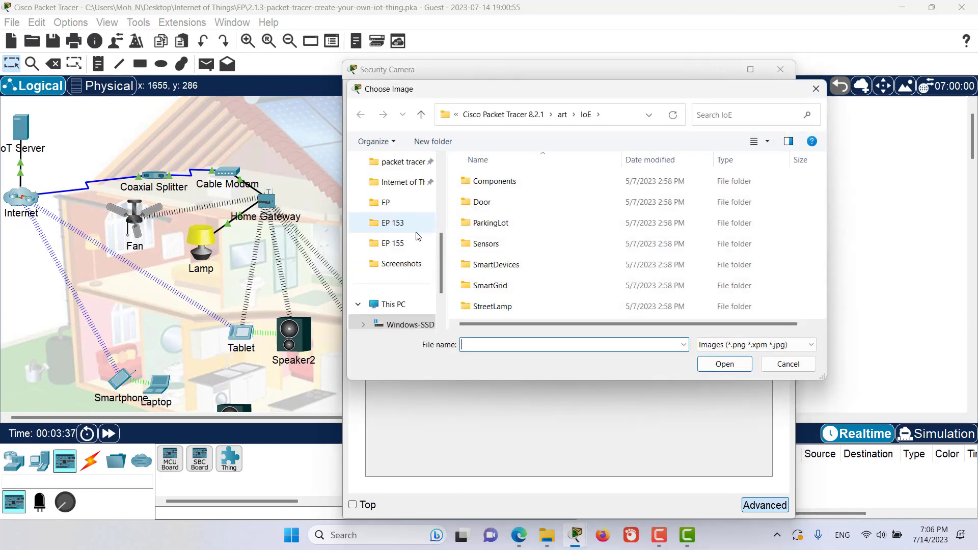
pyautogui.scroll(3, 417, 229)
pyautogui.scroll(3, 418, 236)
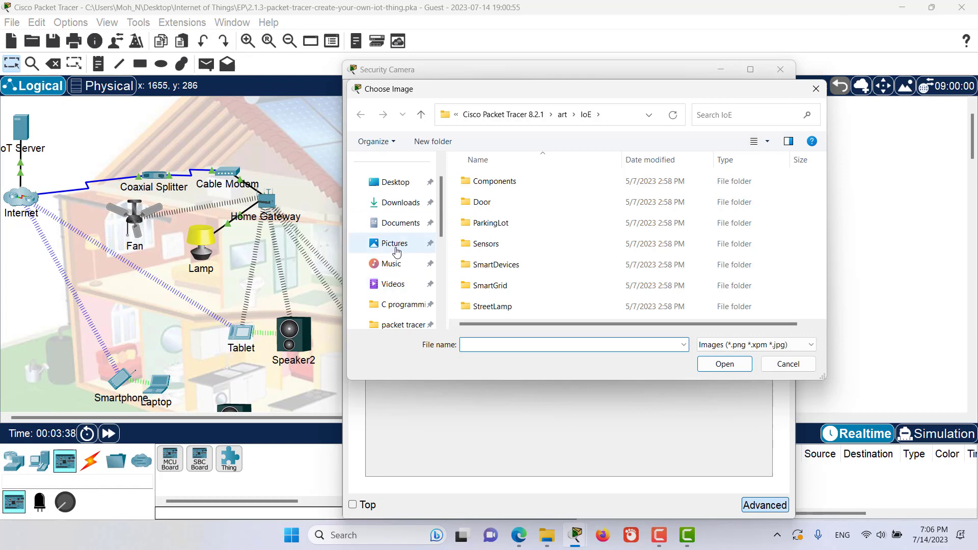
pyautogui.click(394, 243)
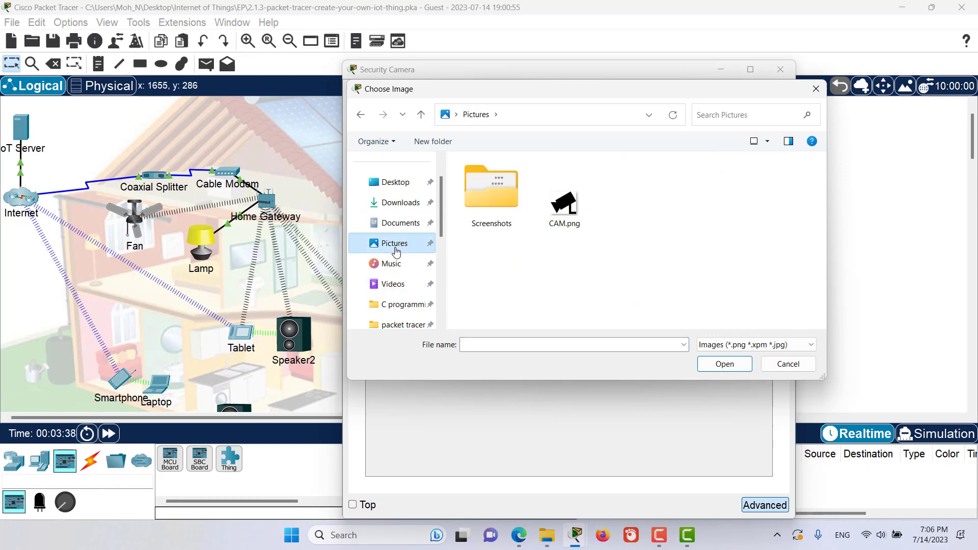
pyautogui.doubleClick(564, 201)
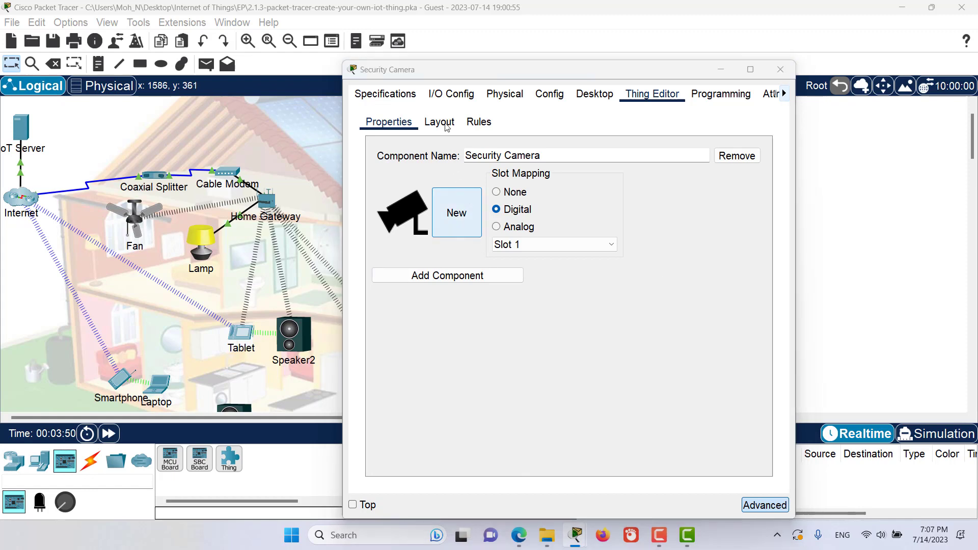
# Set the Network Adapter in I/O Config to PT-IOT-NM-1W-AC, then move the window lower.
pyautogui.click(450, 94)
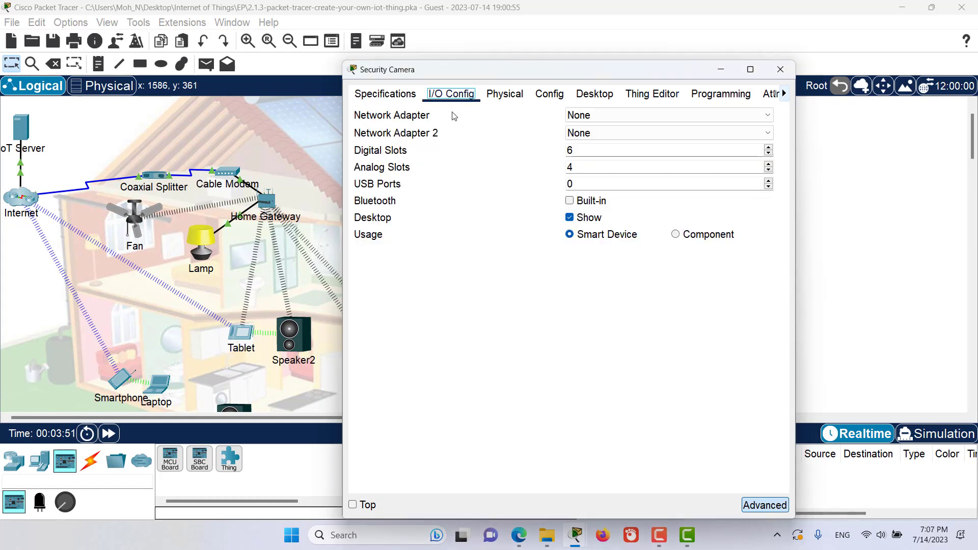
pyautogui.click(583, 115)
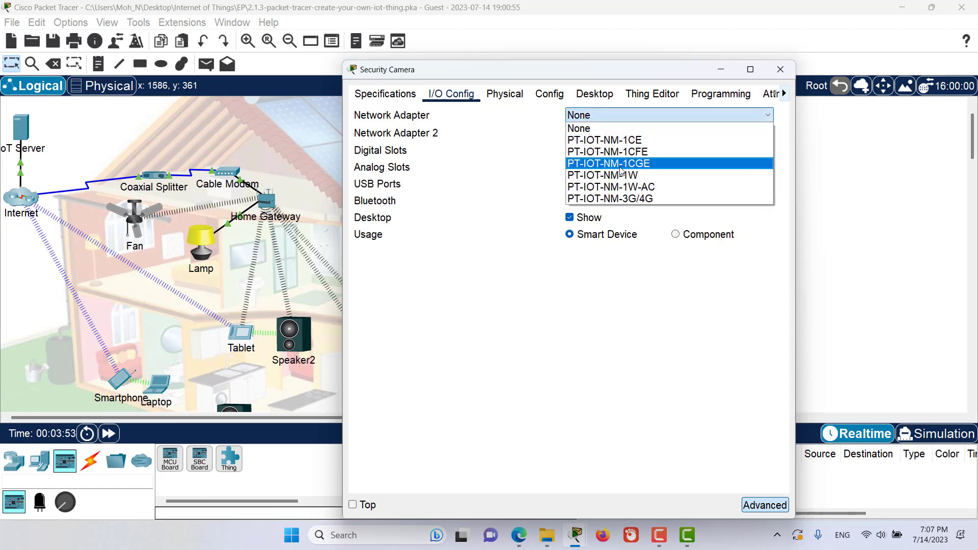
pyautogui.click(637, 189)
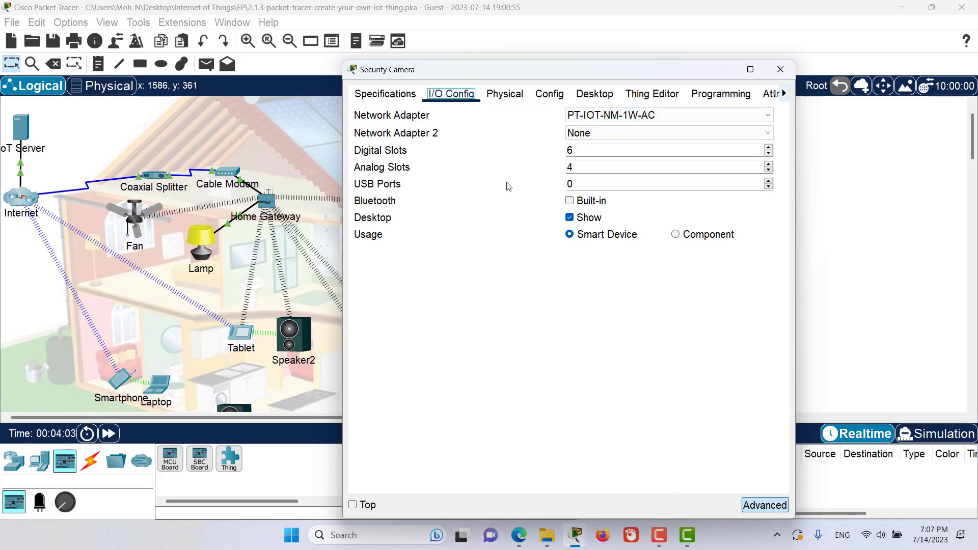
pyautogui.moveTo(478, 70); pyautogui.dragTo(680, 136)
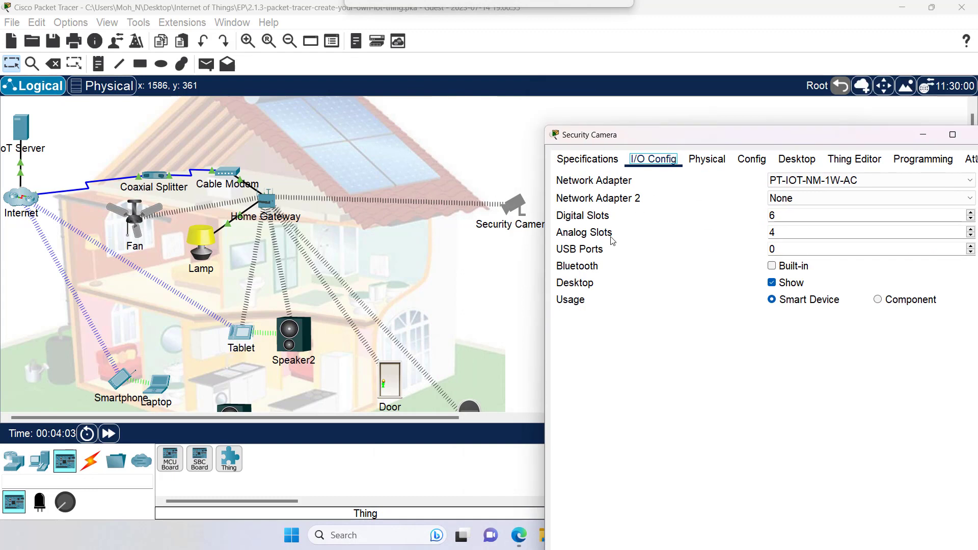
pyautogui.moveTo(613, 240); pyautogui.dragTo(453, 249)
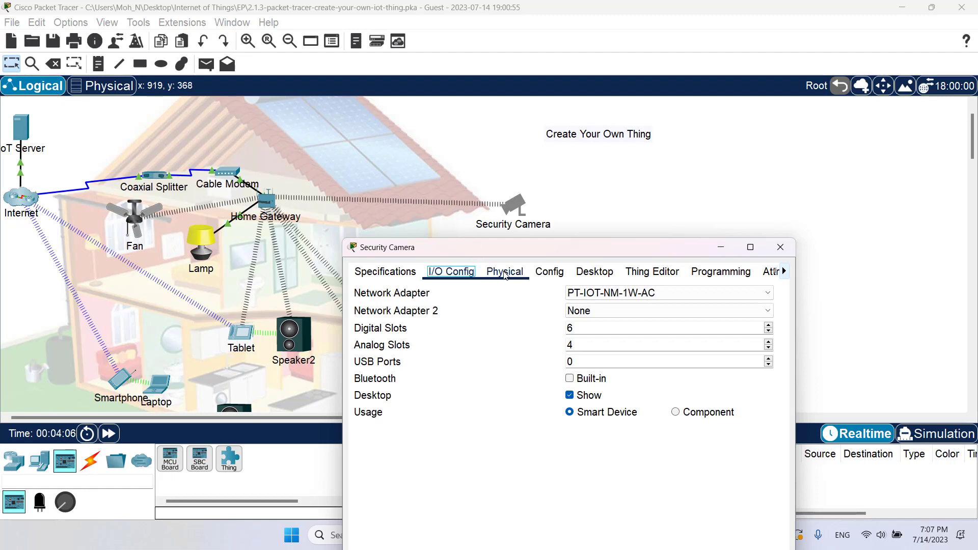
# Verify Wireless0 shows the HomeGateway SSID and DHCP address 192.168.25.106, then close the window.
pyautogui.click(550, 272)
pyautogui.moveTo(546, 247); pyautogui.dragTo(547, 55)
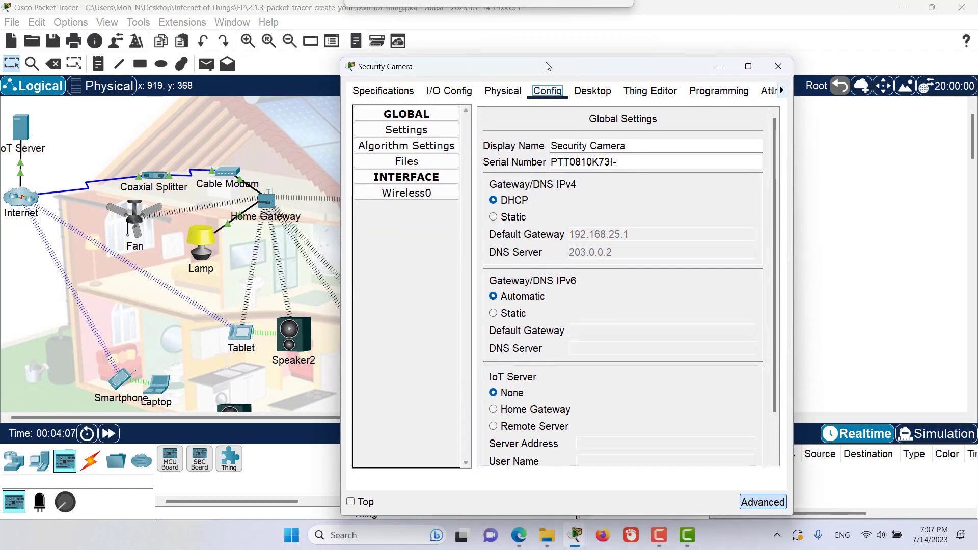
pyautogui.click(409, 183)
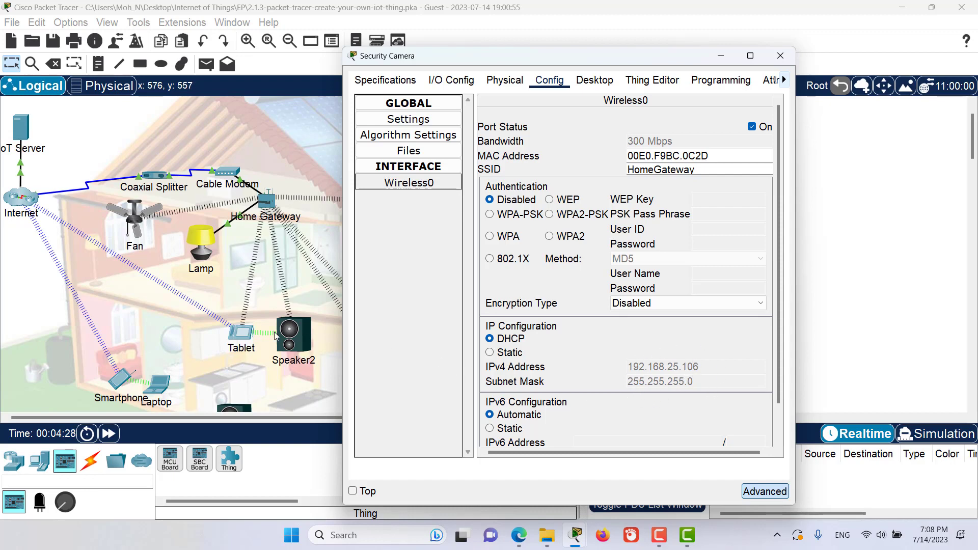
pyautogui.hotkey('alt', 'F4')
# From the Tablet's Command Prompt, ping 192.168.25.106, confirm 0% loss, and close the Tablet.
pyautogui.click(243, 337)
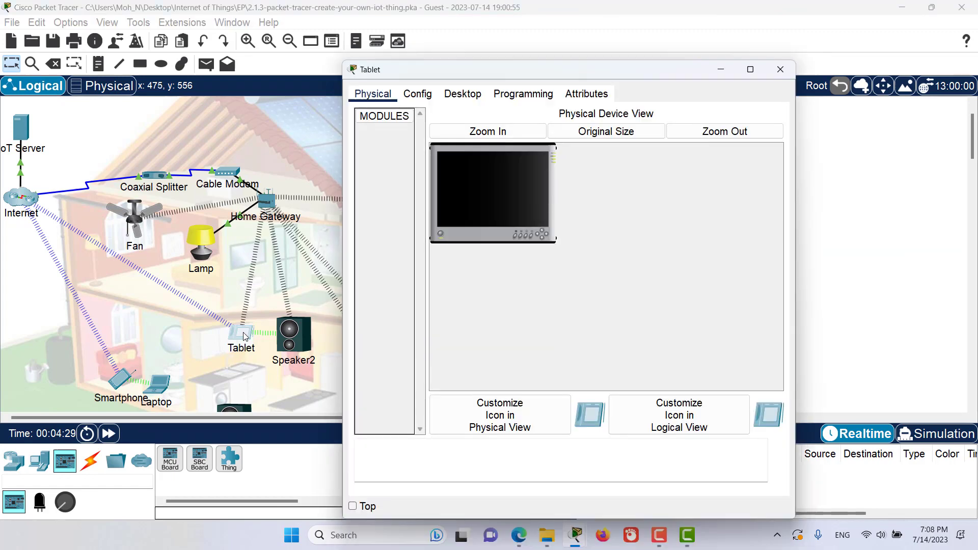
pyautogui.click(462, 93)
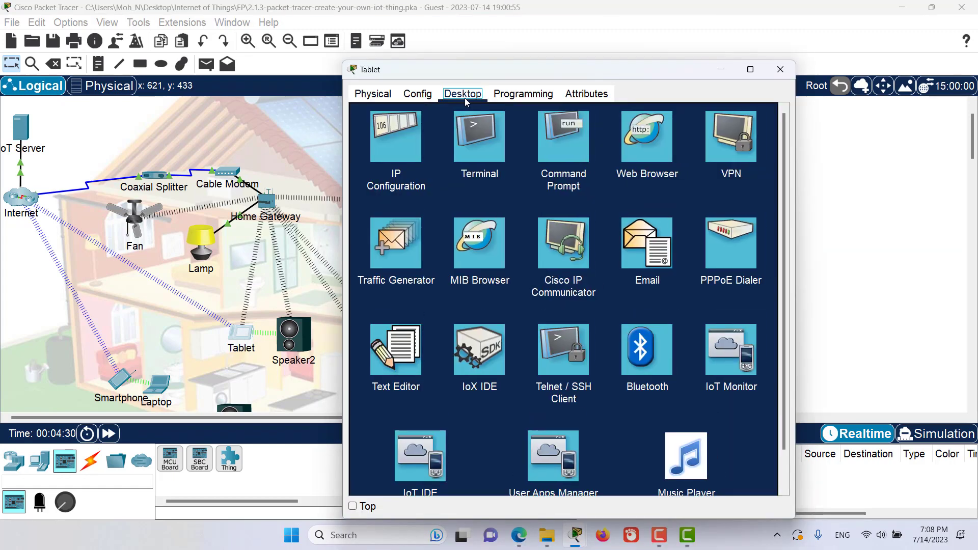
pyautogui.click(574, 144)
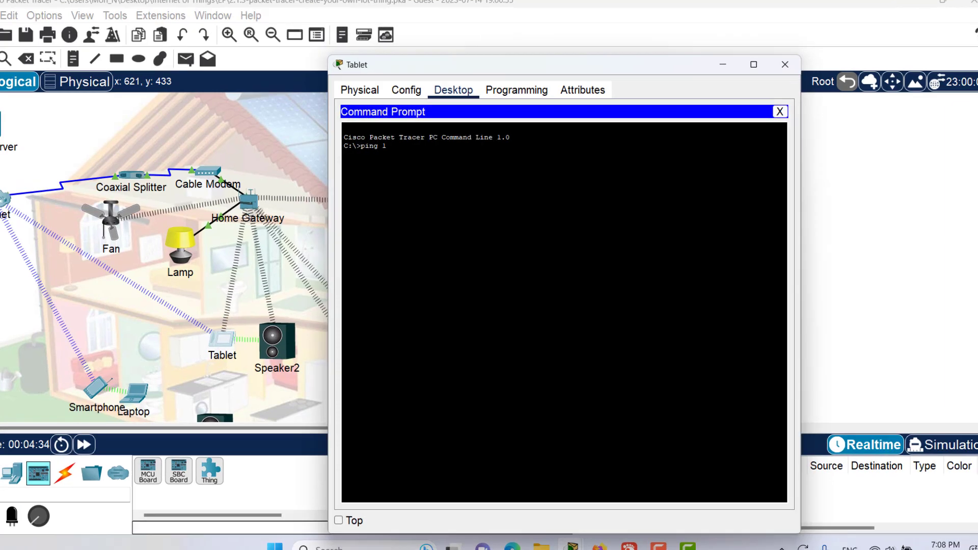
pyautogui.write('ping 192.168.25.106')
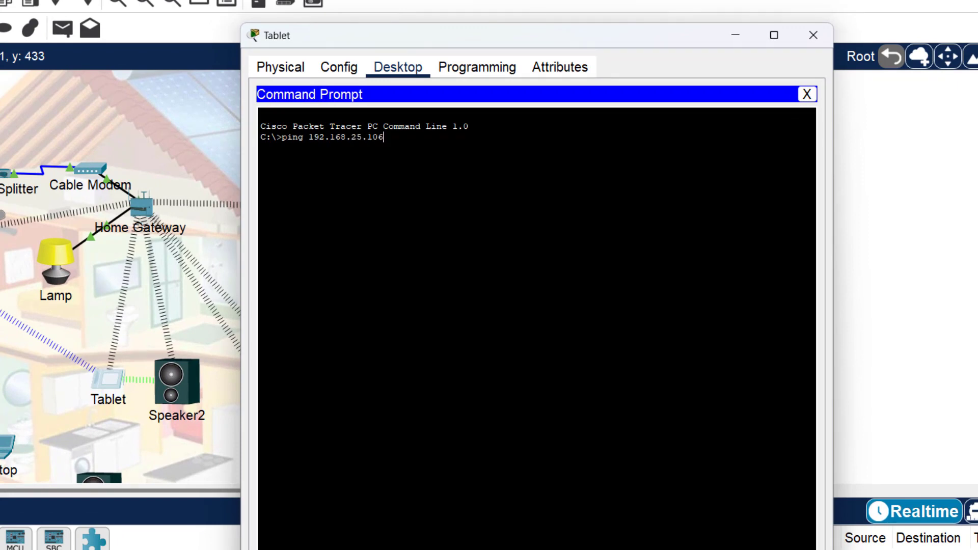
pyautogui.press('Return')
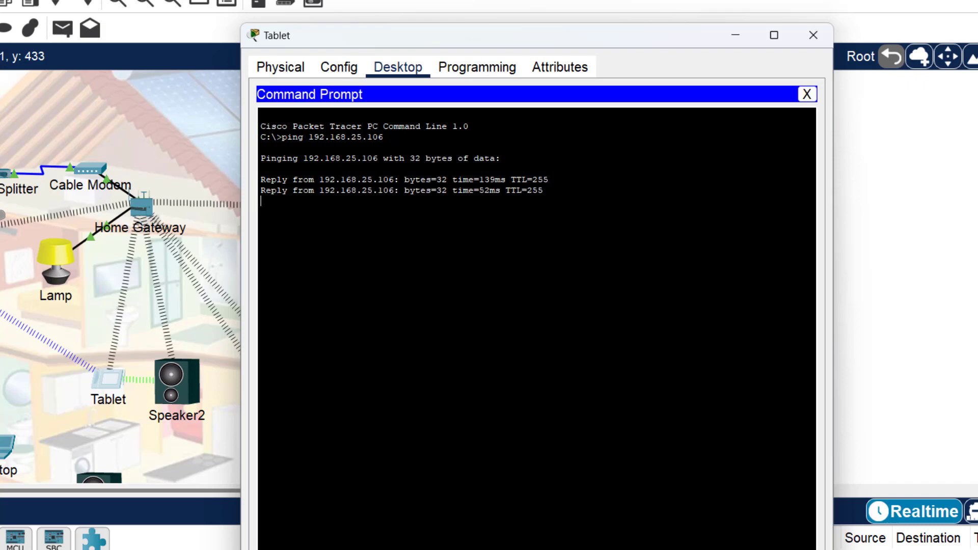
pyautogui.moveTo(506, 179); pyautogui.dragTo(444, 190)
pyautogui.click(535, 344)
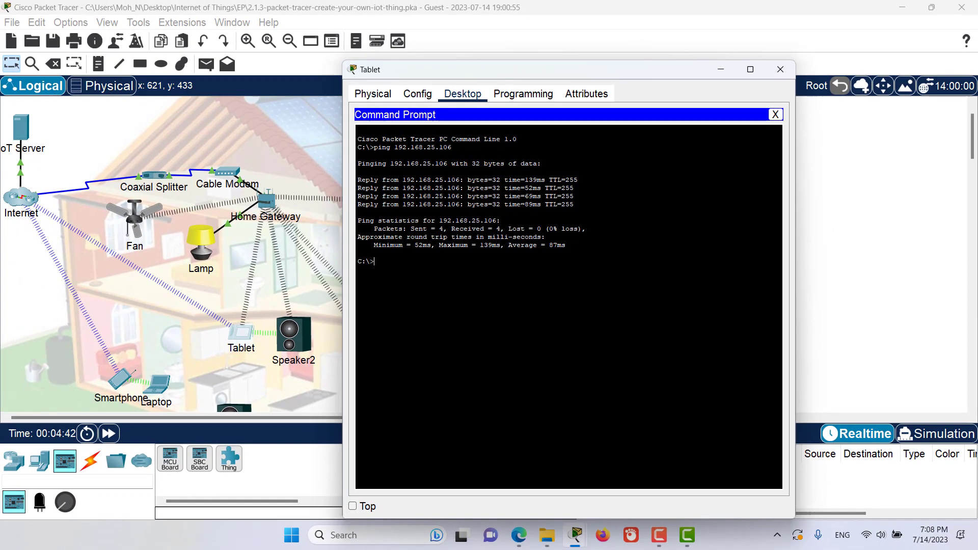
pyautogui.click(781, 68)
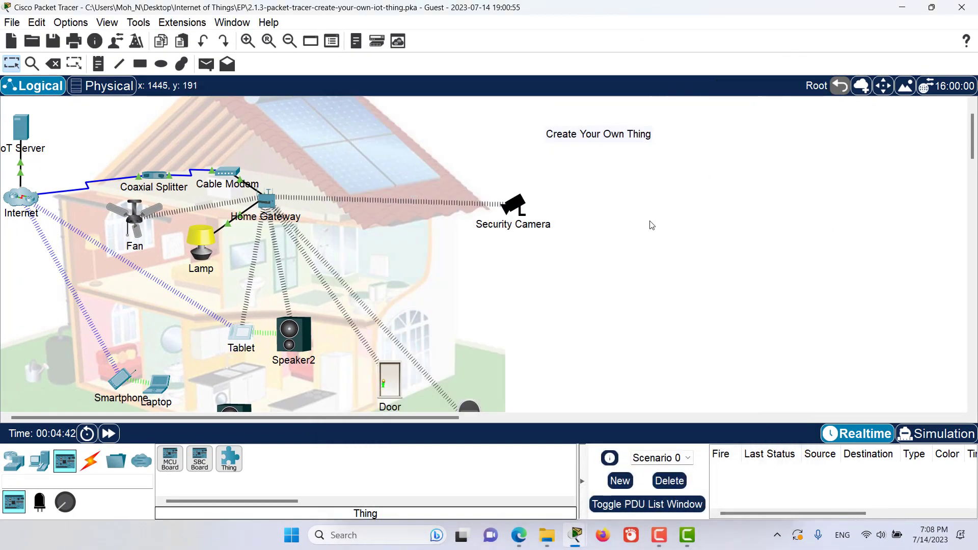